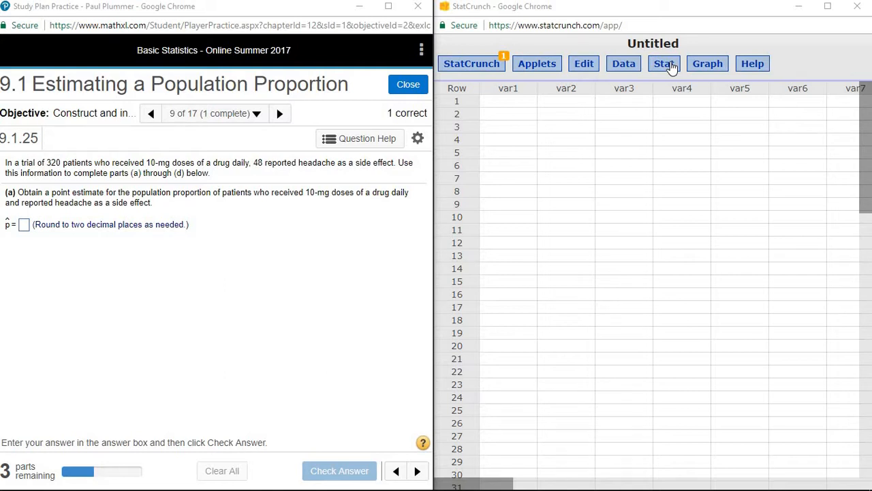
Step: Open StatCrunch's Stat > Proportion Stats > One Sample > With Summary dialog
left_click(664, 63)
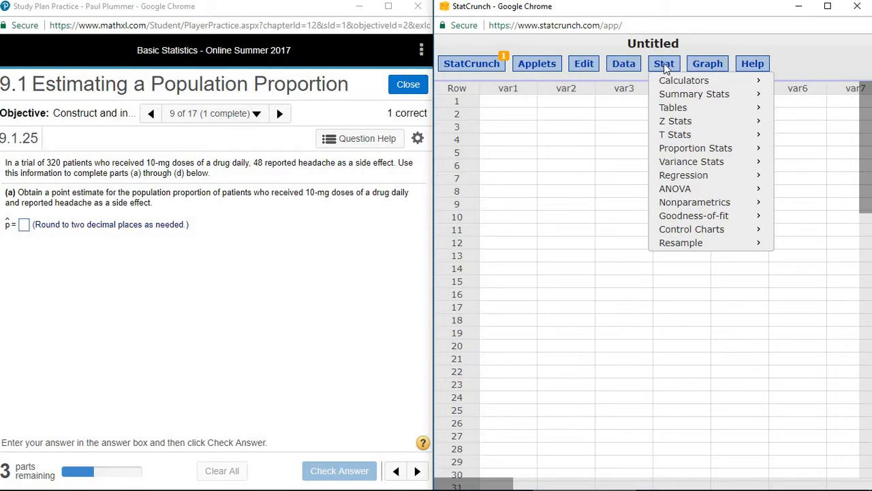
mouse_move(687, 151)
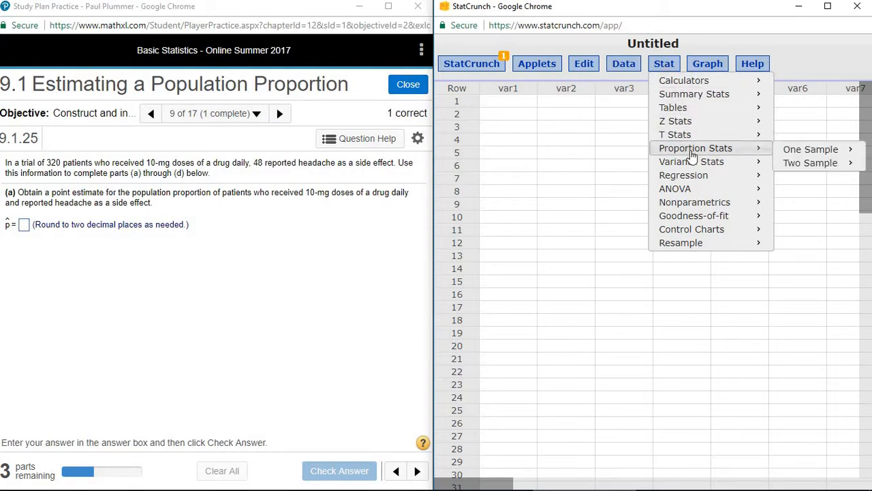
mouse_move(798, 154)
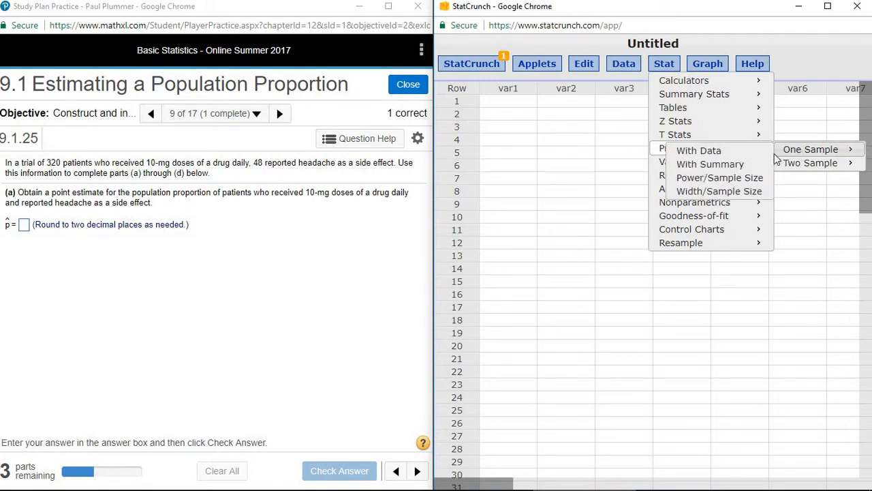
left_click(700, 166)
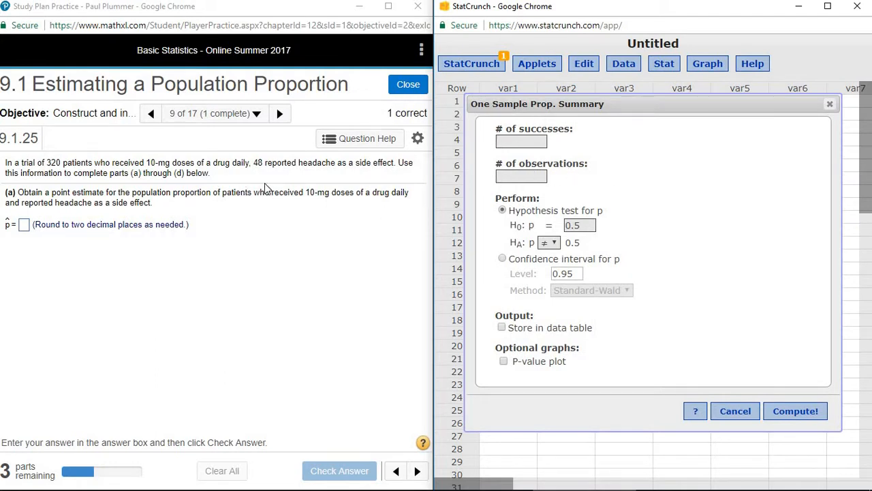
Step: Enter 48 successes and 320 observations, choose a confidence interval for p, and compute
type("48")
left_click(515, 176)
type("320")
left_click(503, 259)
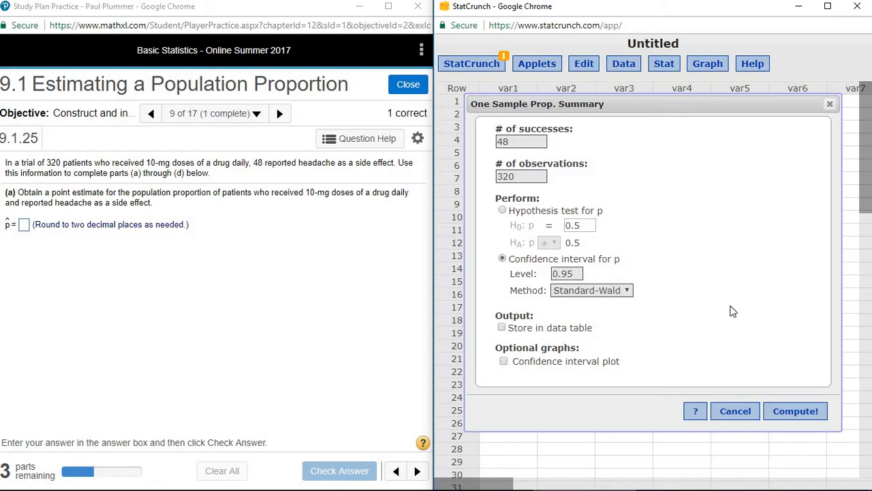
left_click(795, 411)
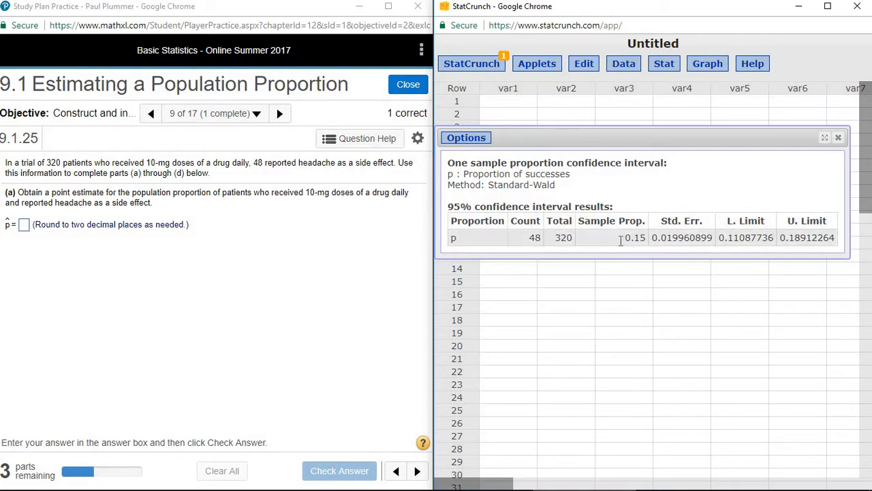
Step: Enter p̂ = 0.15 from the StatCrunch results, close the results window, and check the answer
left_click_drag(617, 240, 648, 242)
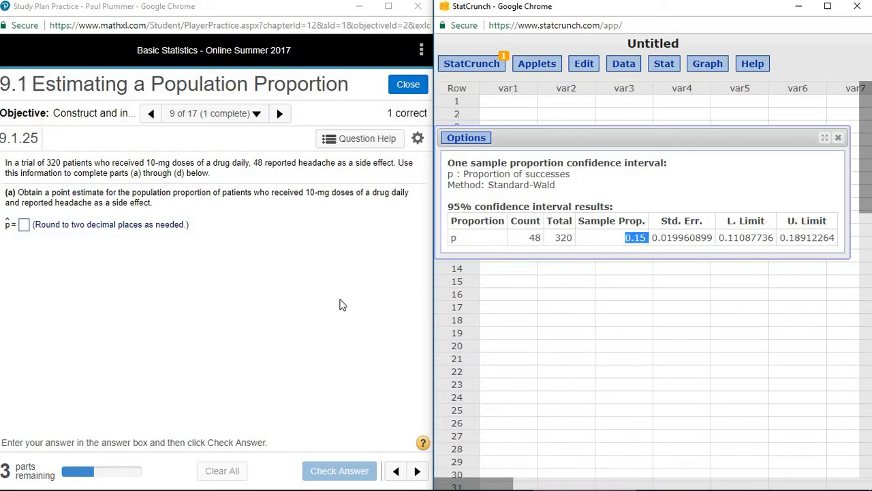
left_click(24, 225)
type("0.15")
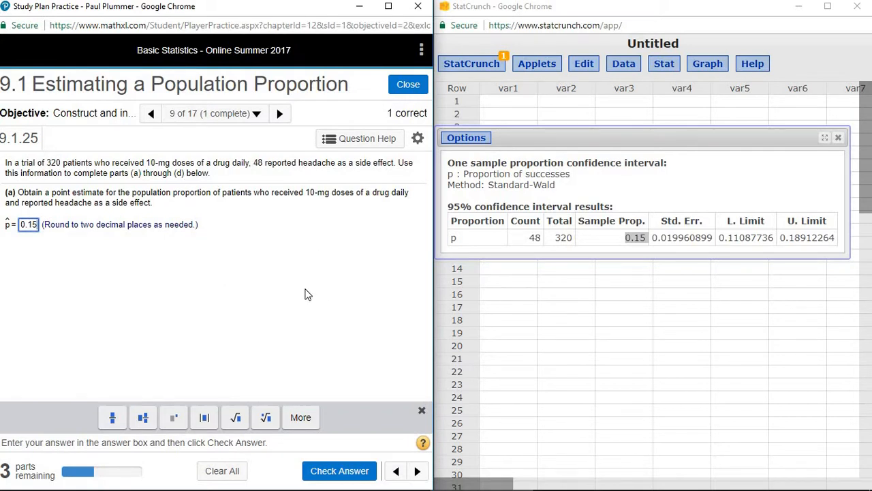
left_click(838, 139)
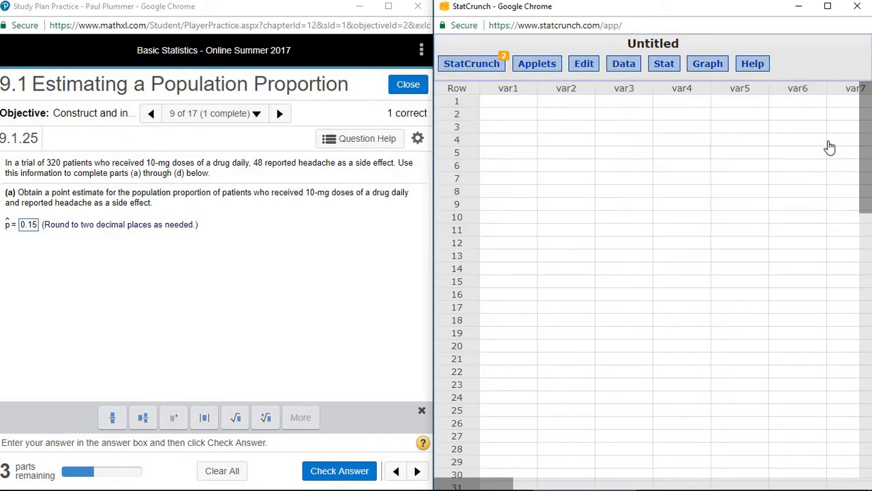
left_click(351, 472)
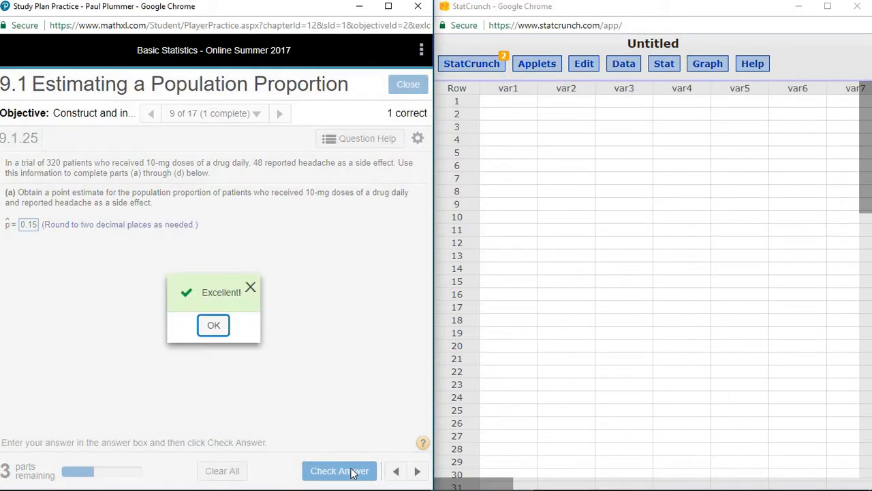
Step: Dismiss the Excellent! message to reveal part (b) on confidence interval requirements
left_click(208, 327)
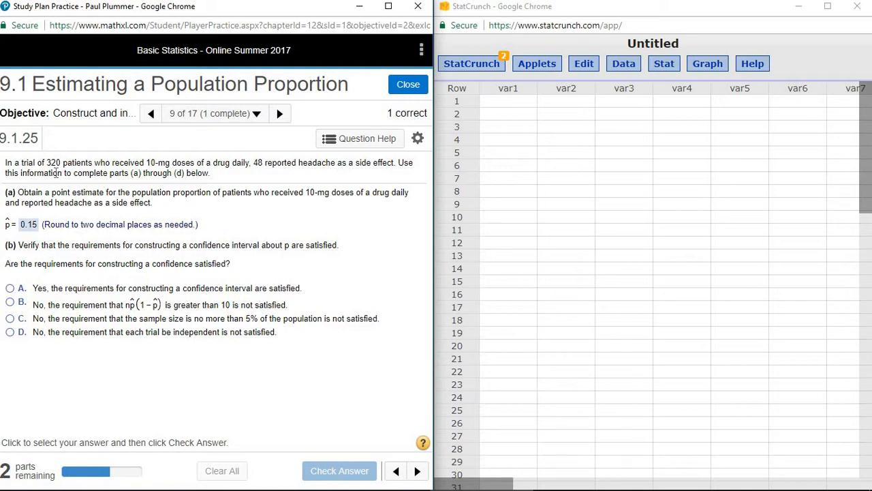
Step: Use Windows Calculator to compute 320 × 0.15 × 0.85 = 40.8, then close it
mouse_move(10, 485)
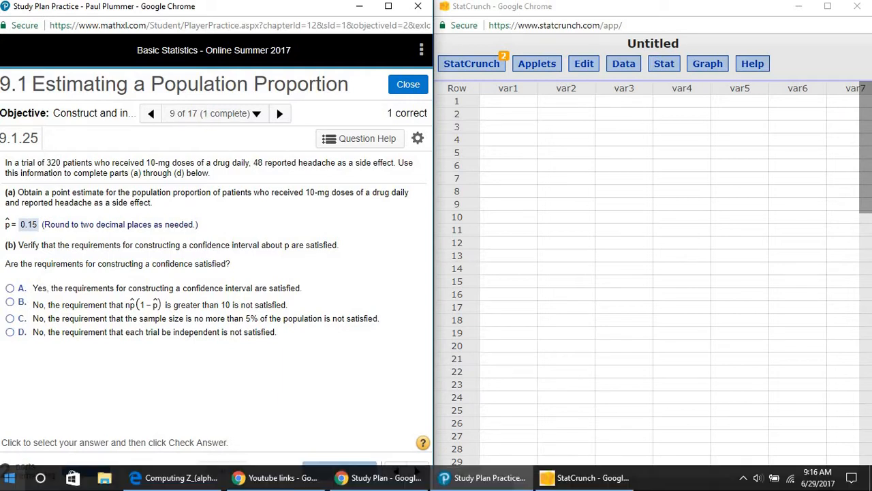
left_click(10, 479)
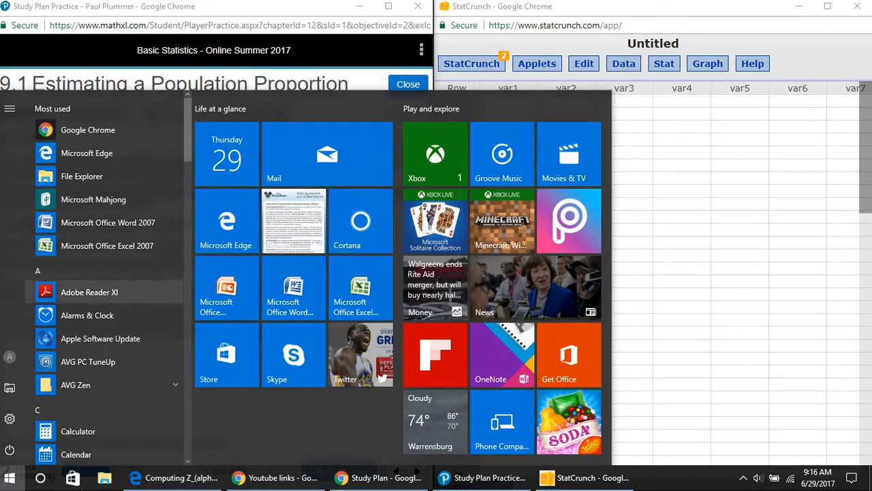
left_click(78, 430)
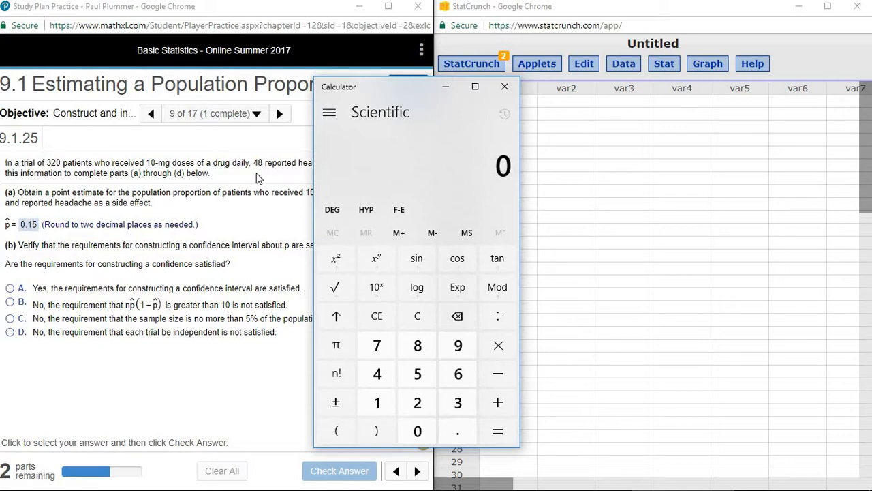
type("320")
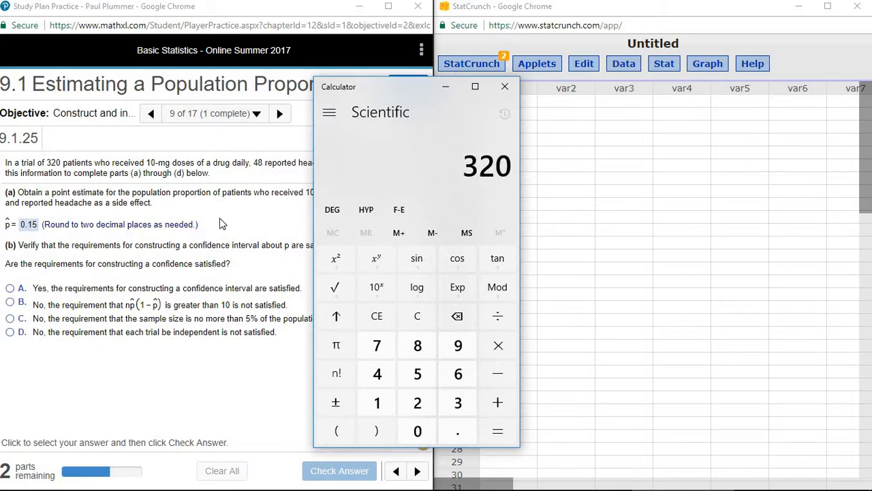
key("asterisk")
type("0.15")
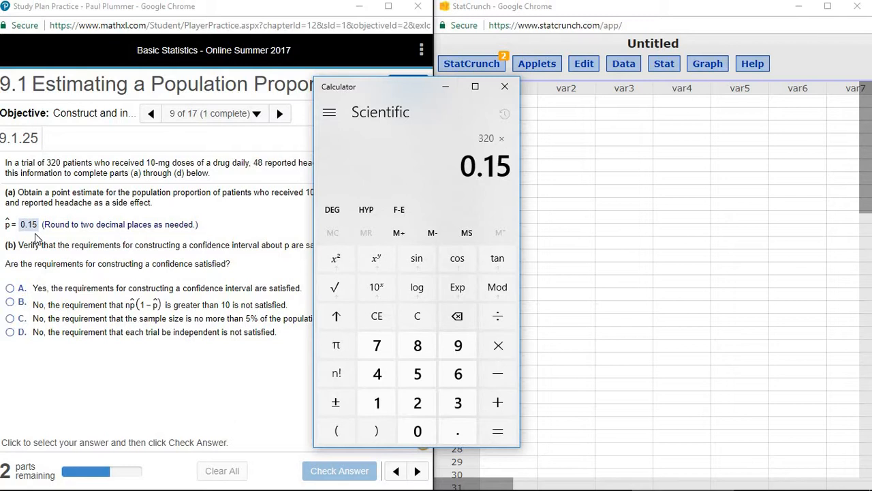
key("asterisk")
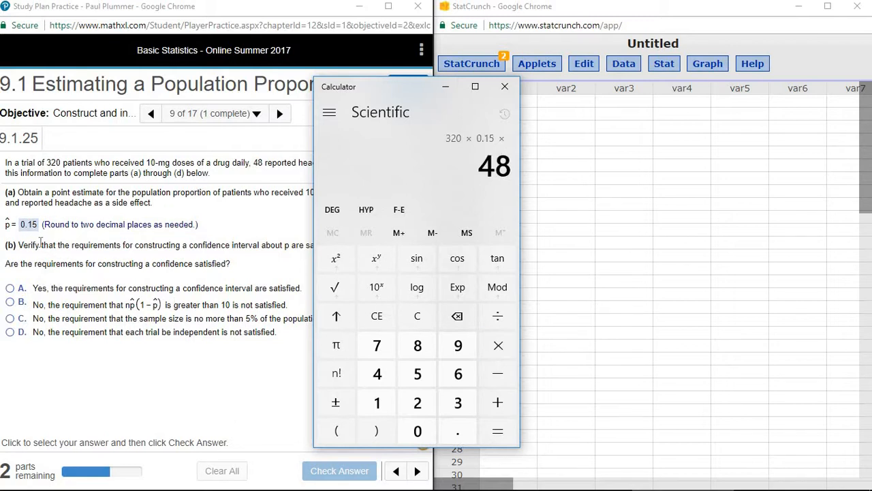
type(".85")
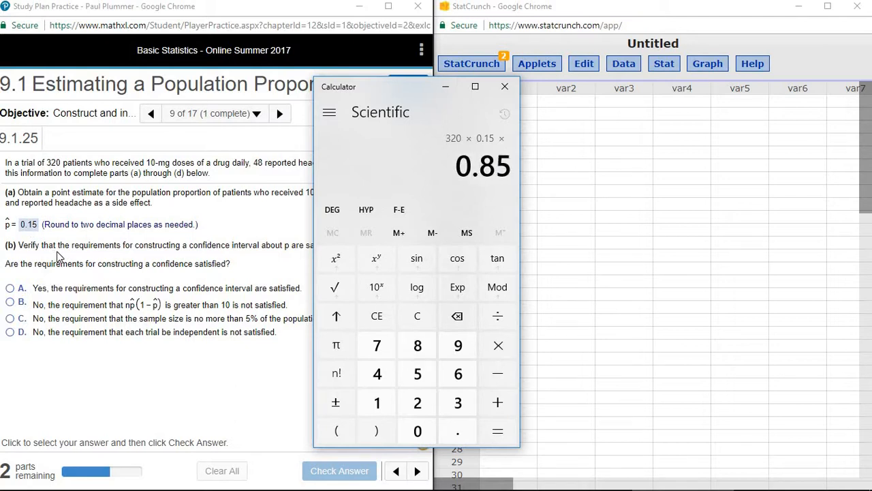
key("Return")
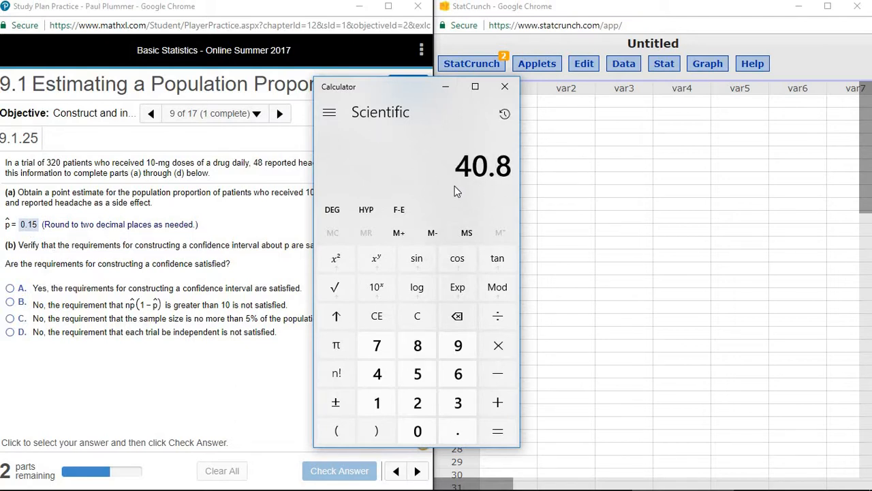
left_click(505, 87)
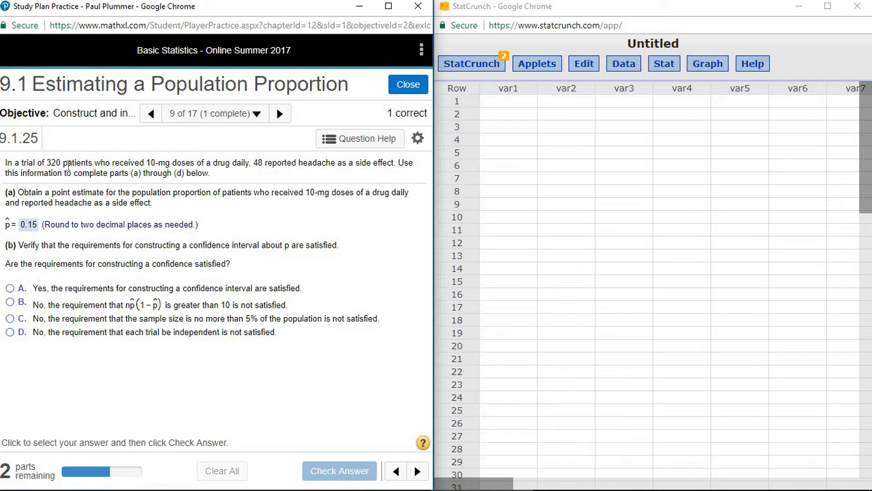
Step: Answer part (b) with option A (requirements satisfied), check it, and dismiss the Nice Work! popup
left_click(10, 289)
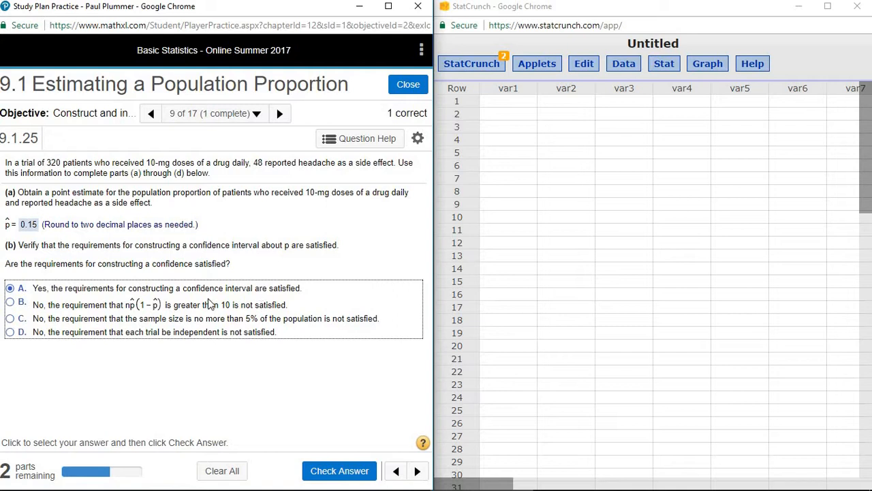
key("Return")
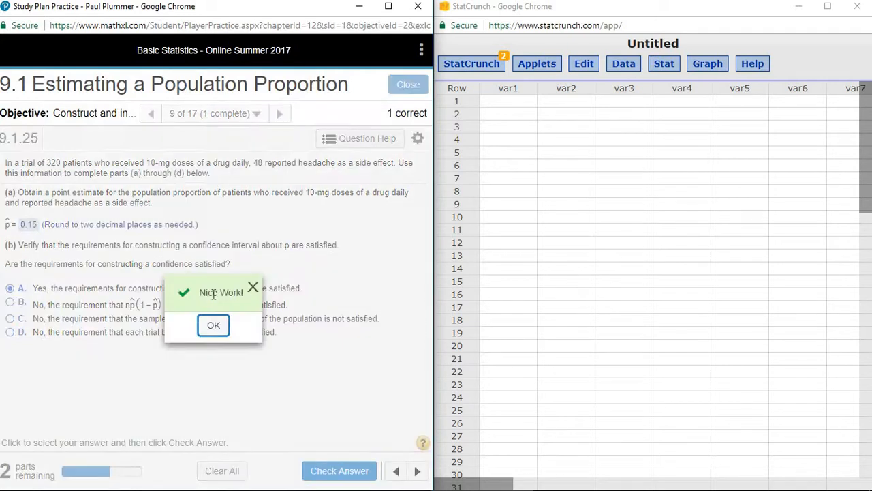
left_click(213, 327)
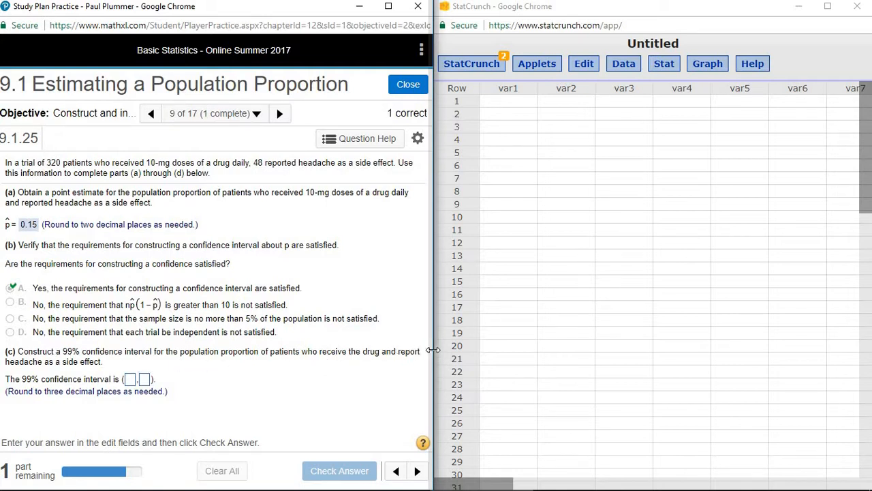
Step: Reopen StatCrunch's One Sample proportion With Summary dialog
left_click(664, 63)
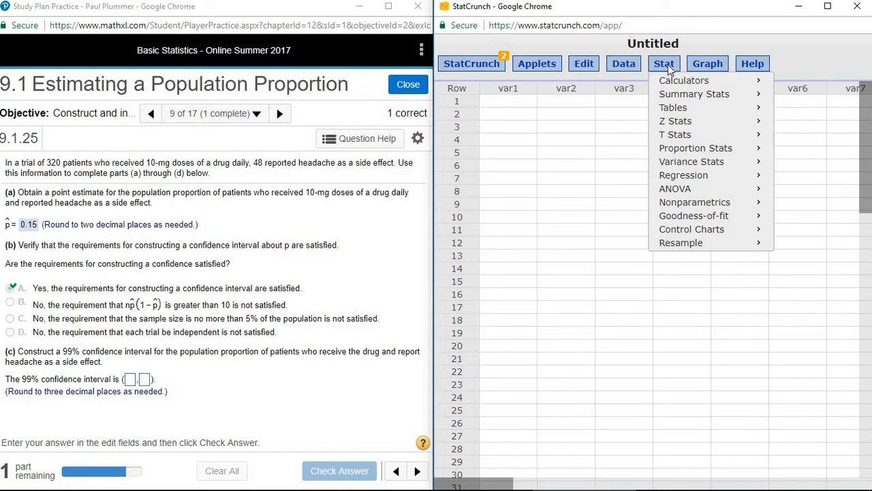
mouse_move(725, 154)
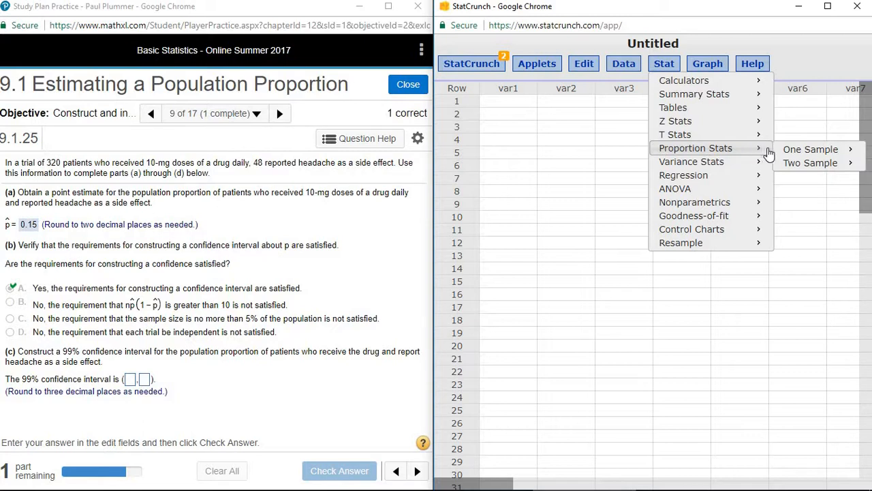
mouse_move(797, 151)
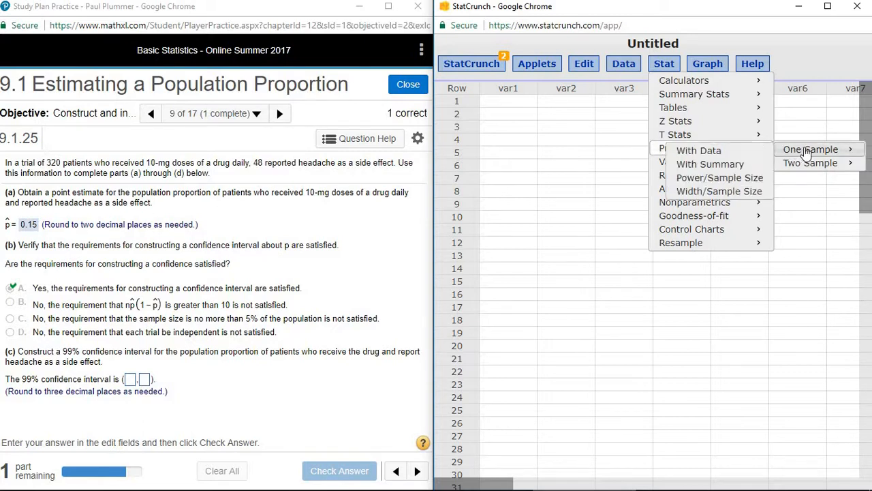
left_click(712, 165)
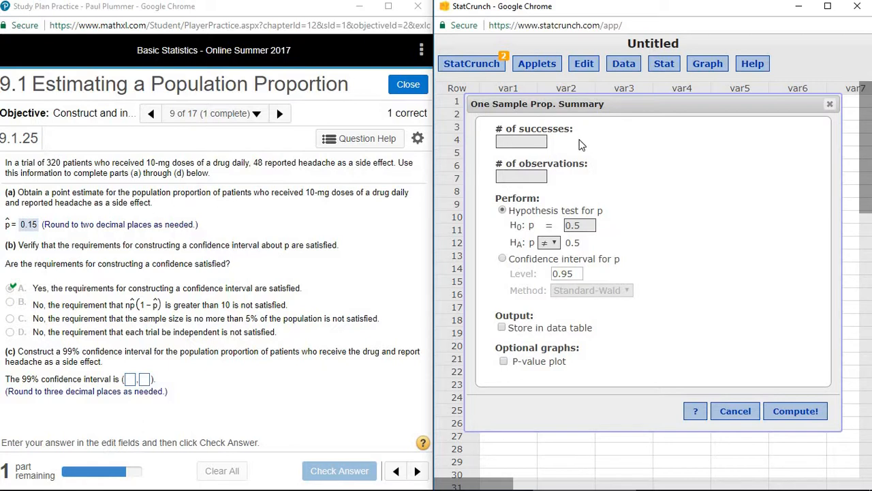
Step: Enter 48 and 320, set a 0.99 confidence interval for p, and compute
type("48")
type("320")
left_click(502, 259)
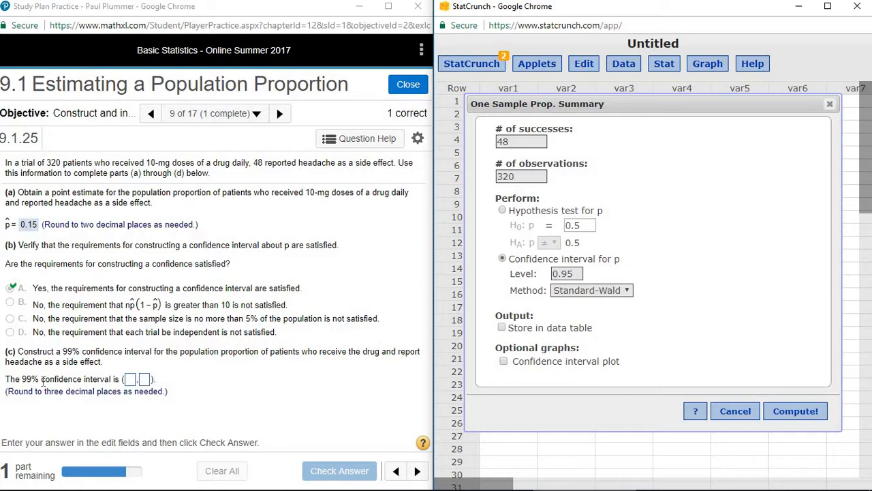
left_click_drag(569, 273, 574, 273)
type("9")
left_click(806, 417)
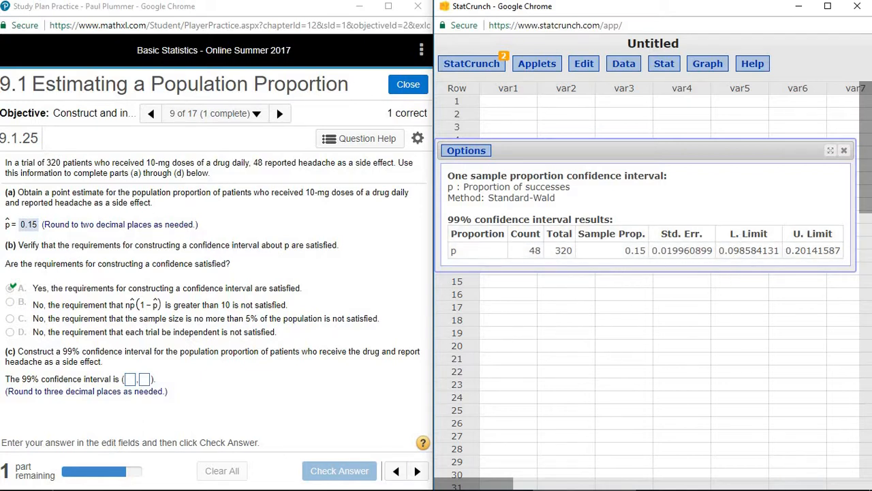
Step: Submit the interval (0.099, 0.201) and option A, '99% confident it contains p', for grading
left_click(128, 381)
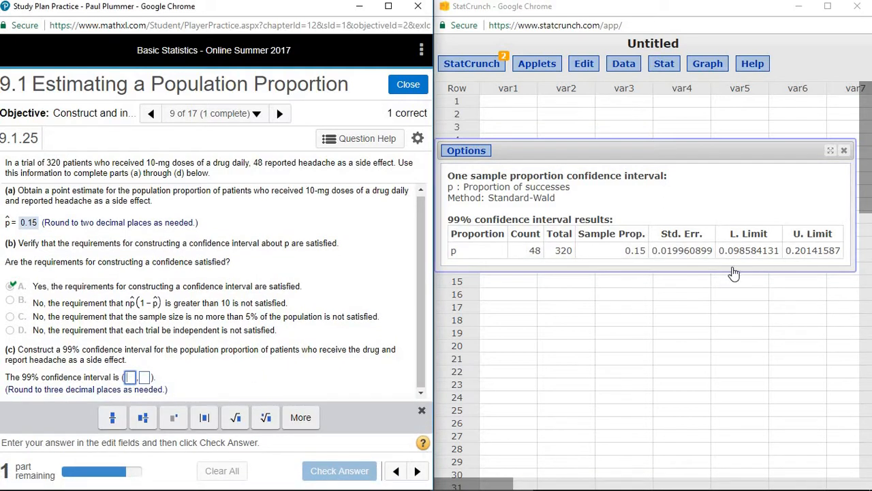
type("0.099")
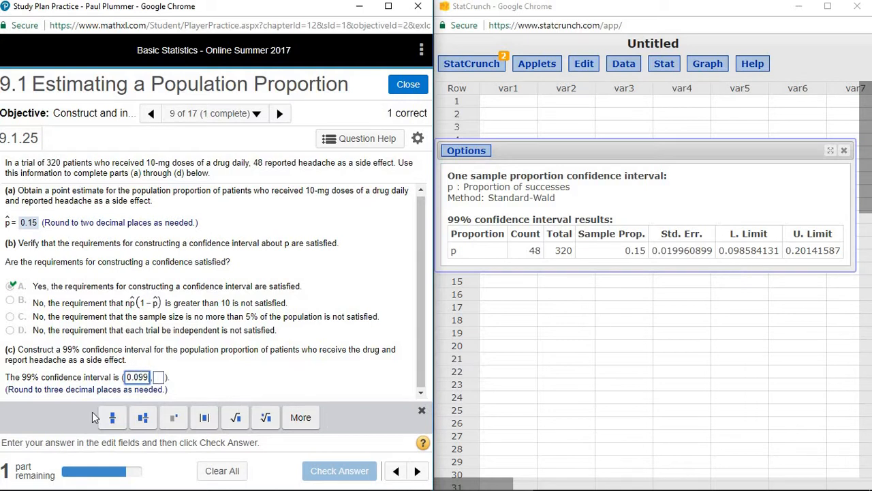
left_click(159, 378)
type("0.2")
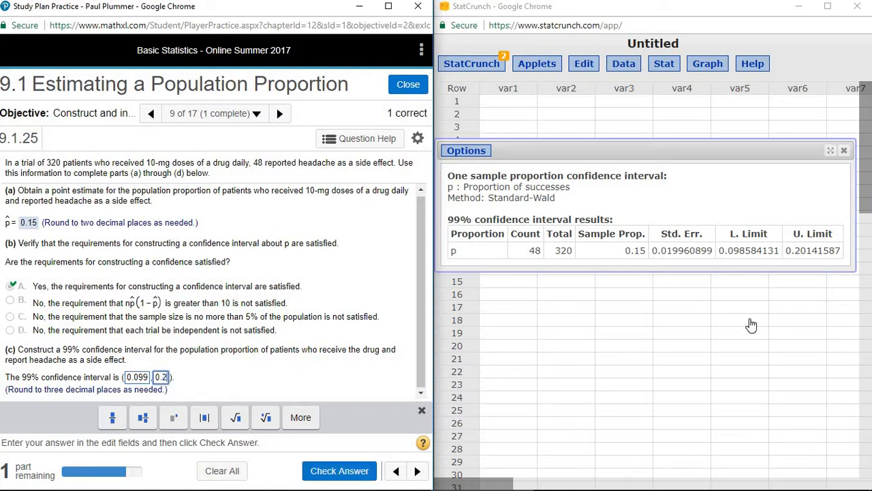
type("01")
key("Return")
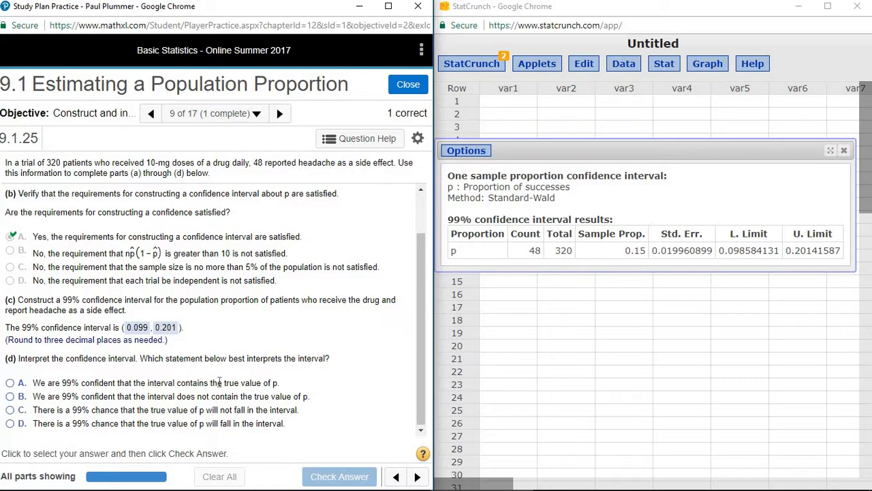
left_click(11, 386)
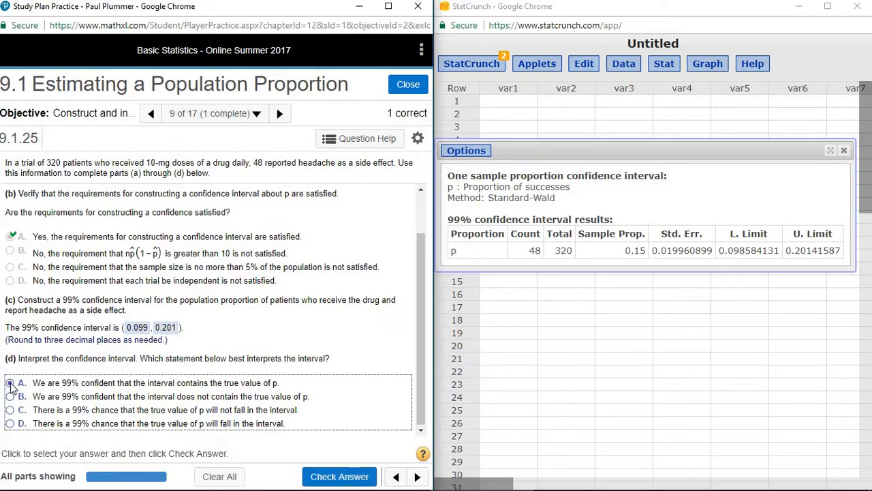
key("Return")
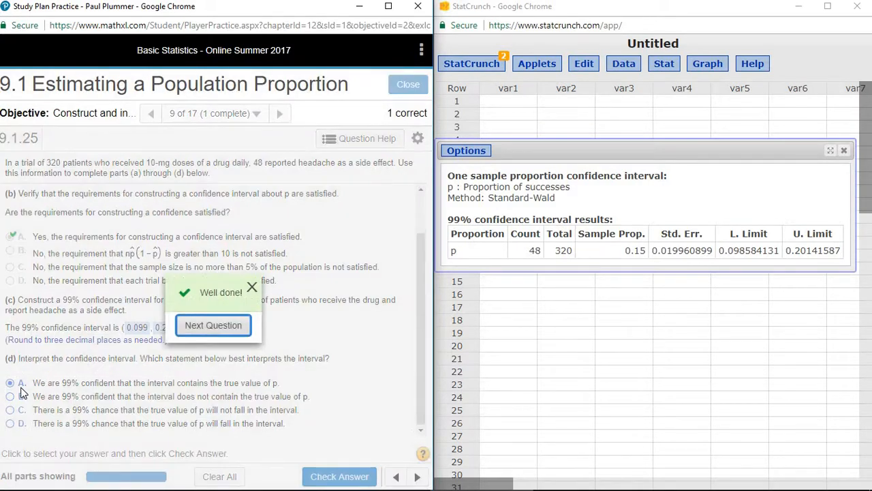